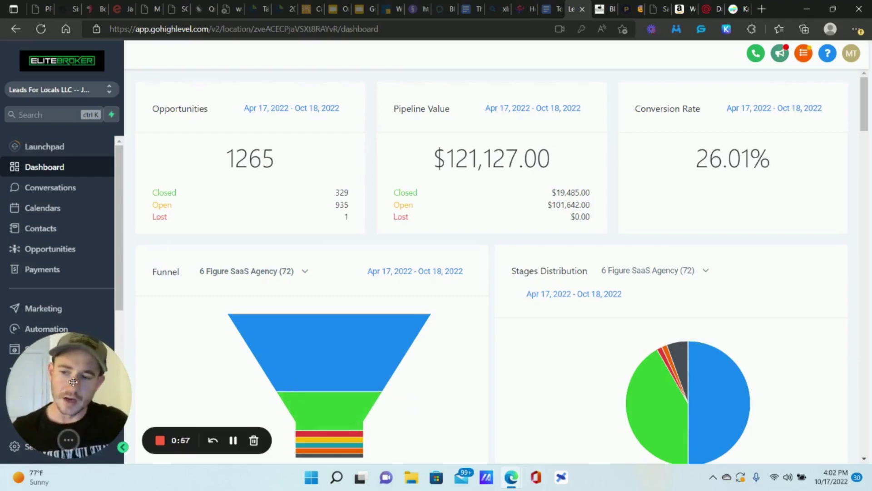
Go to Settings > My Staff to view the account's two team members.
left_click_drag(73, 381, 182, 387)
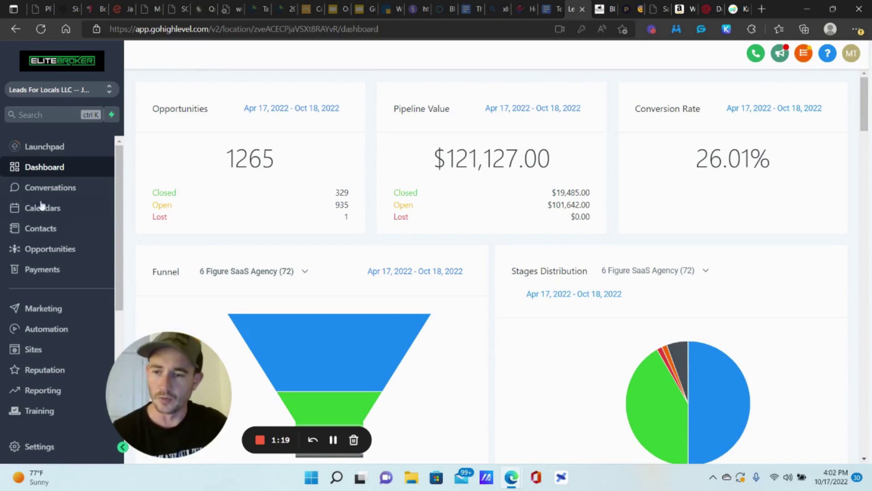
left_click(47, 447)
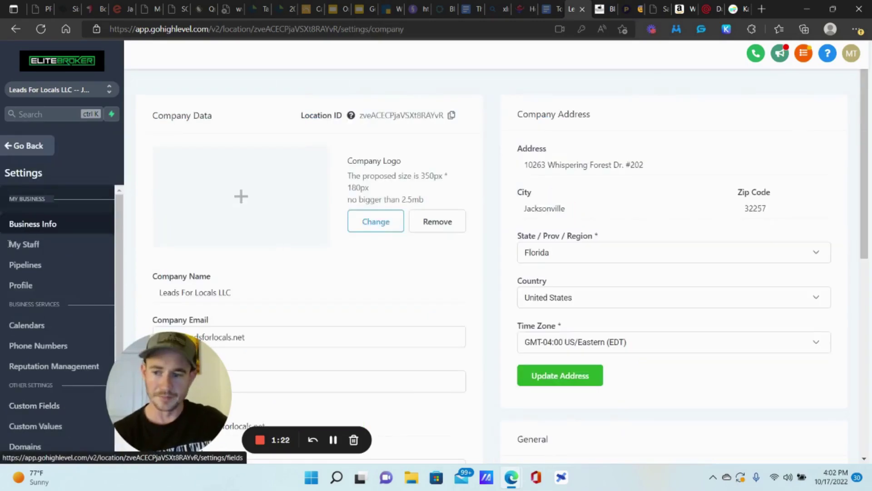
left_click(29, 239)
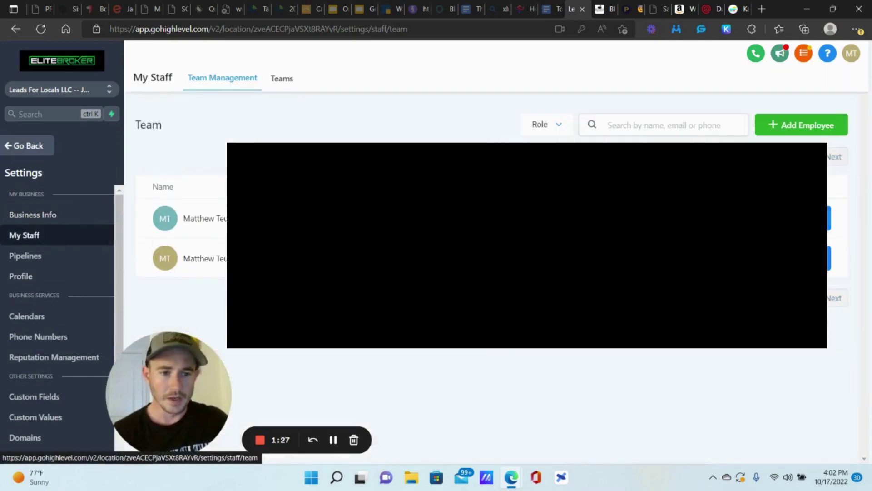
Start a new employee, expand User Info, and scroll through the blank Team Management form.
left_click(796, 127)
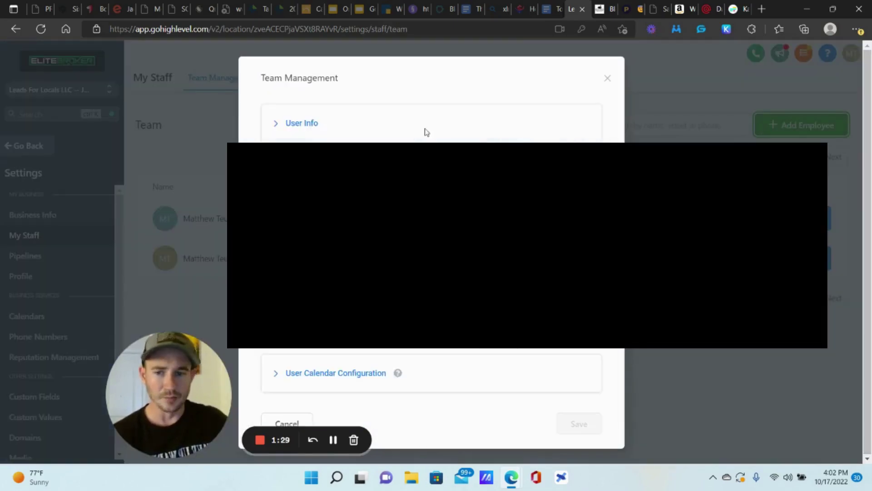
left_click(314, 124)
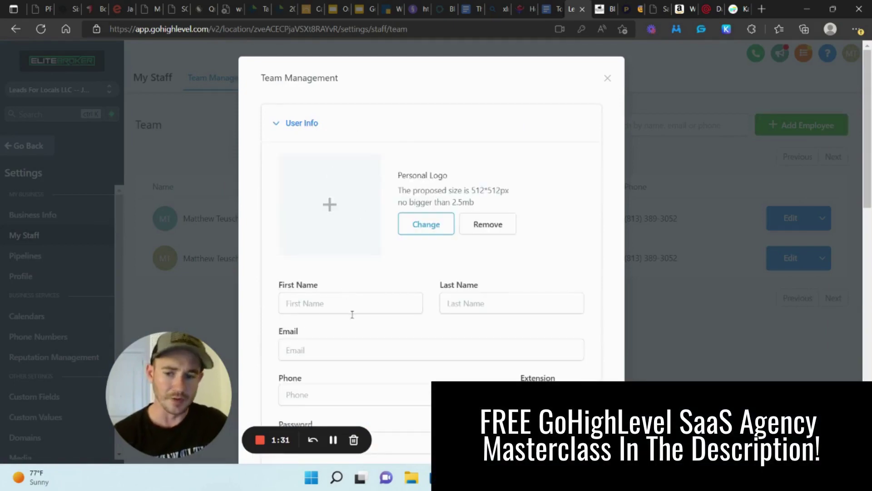
scroll(318, 314, "down", 4)
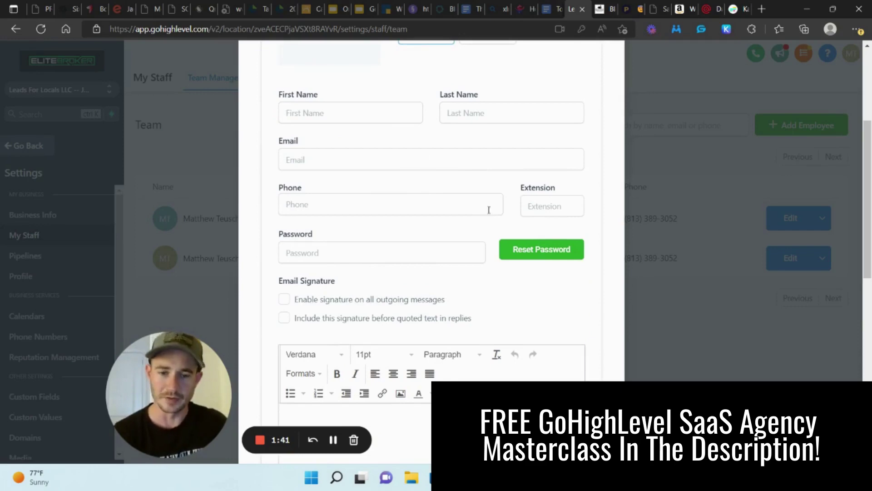
scroll(301, 116, "down", 3)
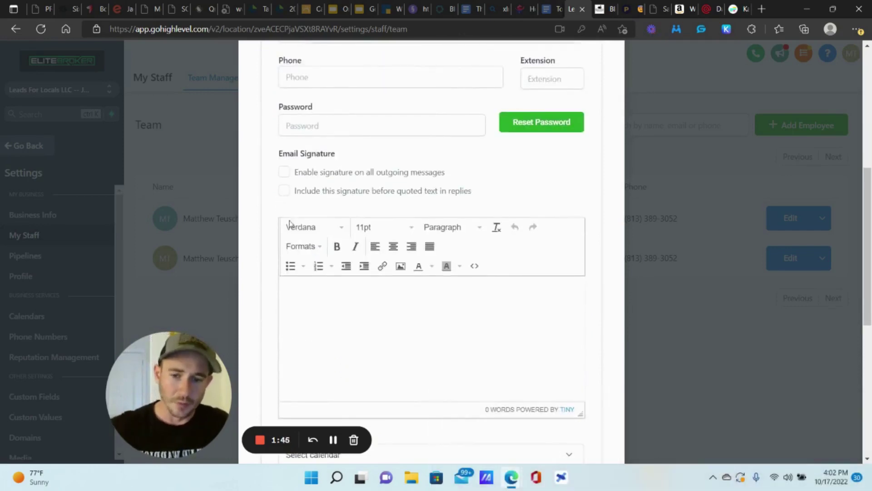
scroll(352, 227, "down", 7)
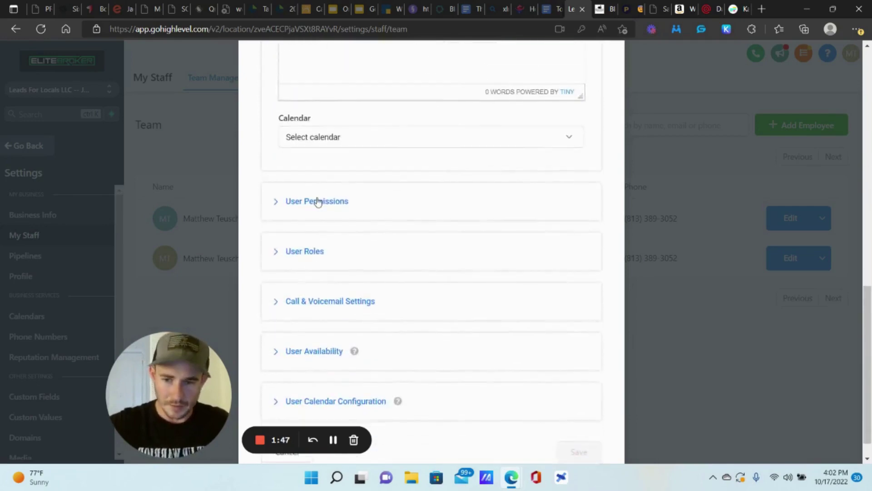
Expand the User Permissions section of the new-employee form.
left_click(317, 200)
scroll(449, 159, "down", 1)
scroll(449, 158, "down", 3)
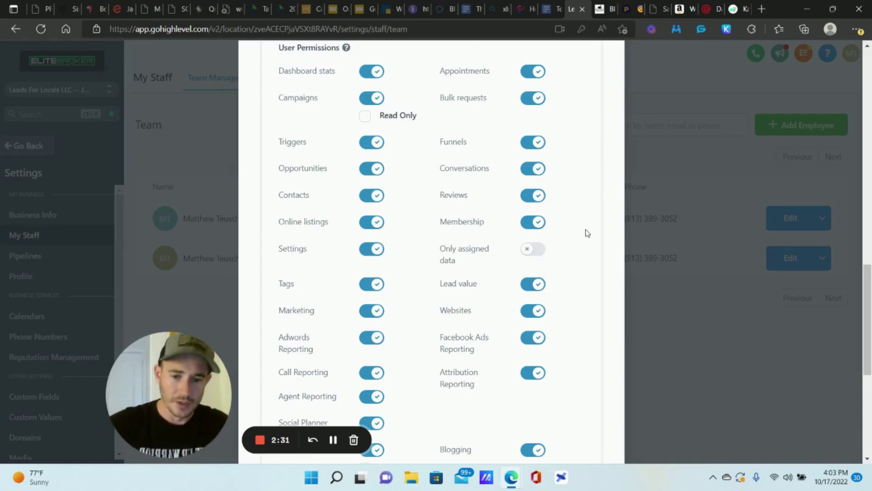
Cancel the Only assigned data confirmation so that permission stays switched off.
left_click(527, 249)
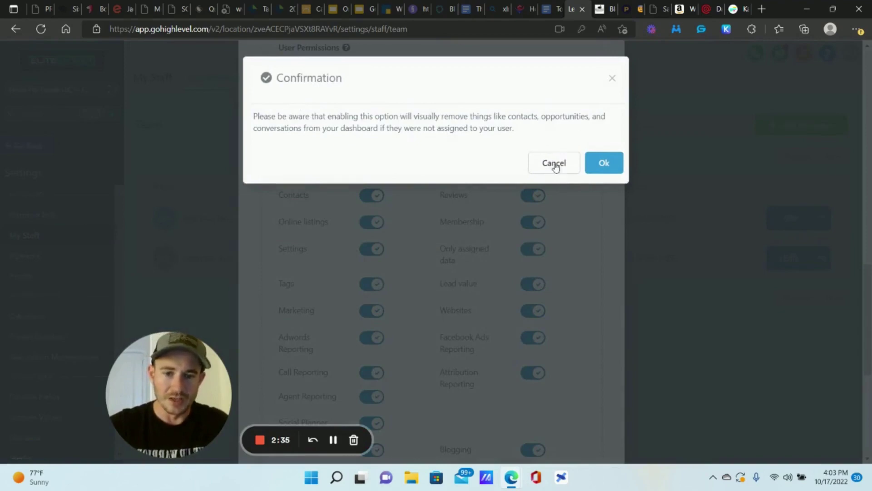
left_click(553, 167)
scroll(568, 204, "down", 5)
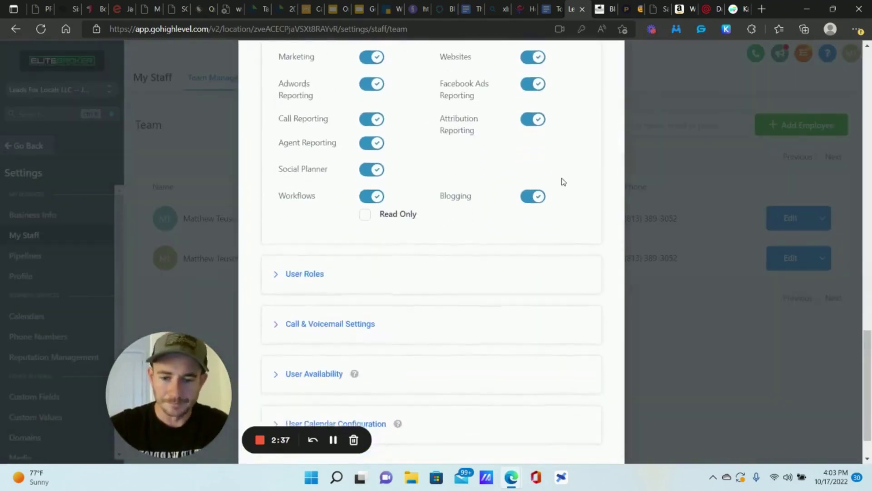
scroll(564, 178, "up", 3)
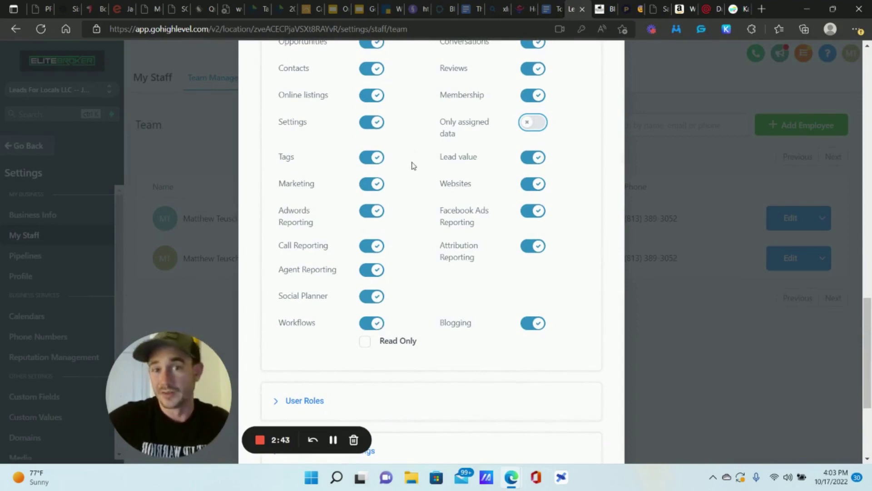
scroll(420, 54, "down", 1)
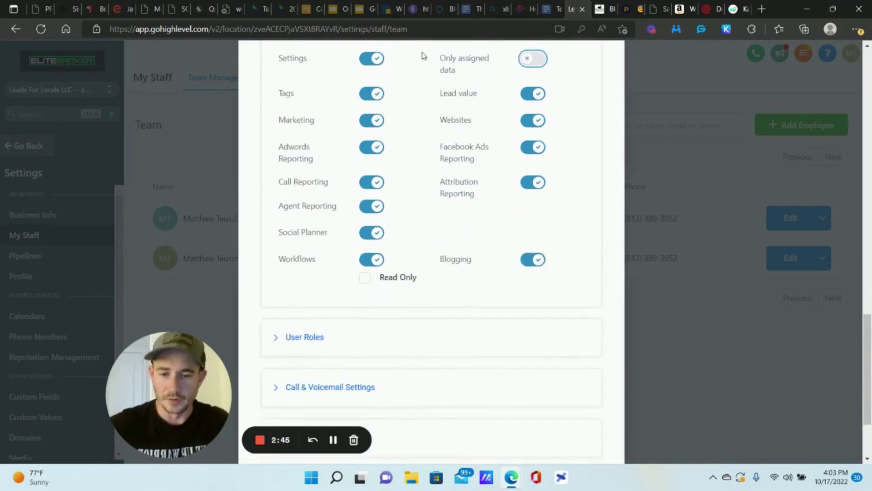
scroll(243, 294, "down", 2)
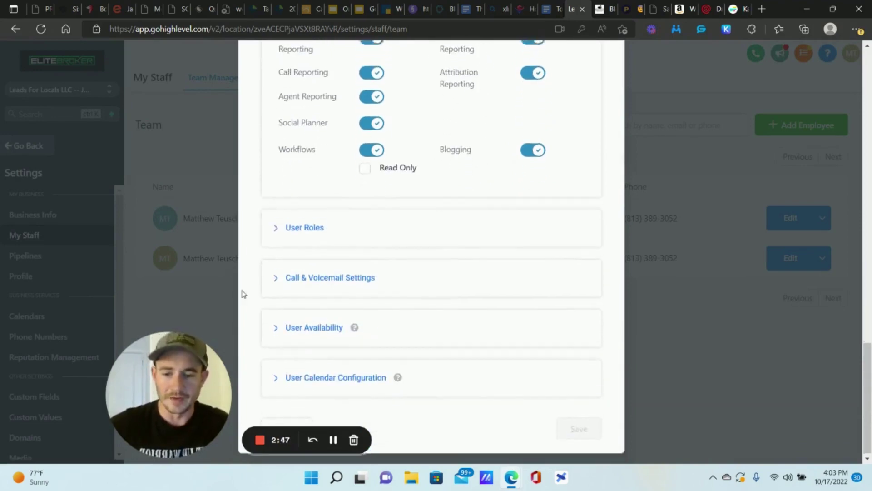
Review User Roles, then close the employee form unsaved and return to the dashboard.
left_click(318, 224)
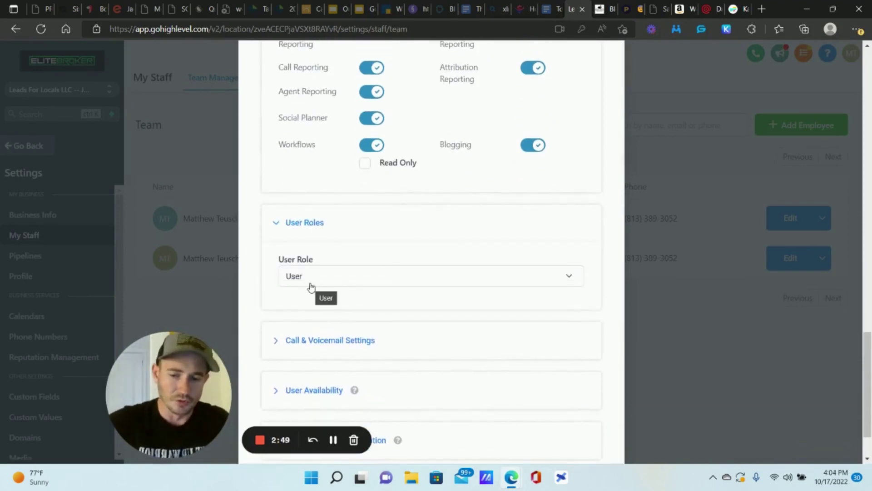
scroll(590, 73, "up", 10)
scroll(613, 110, "up", 4)
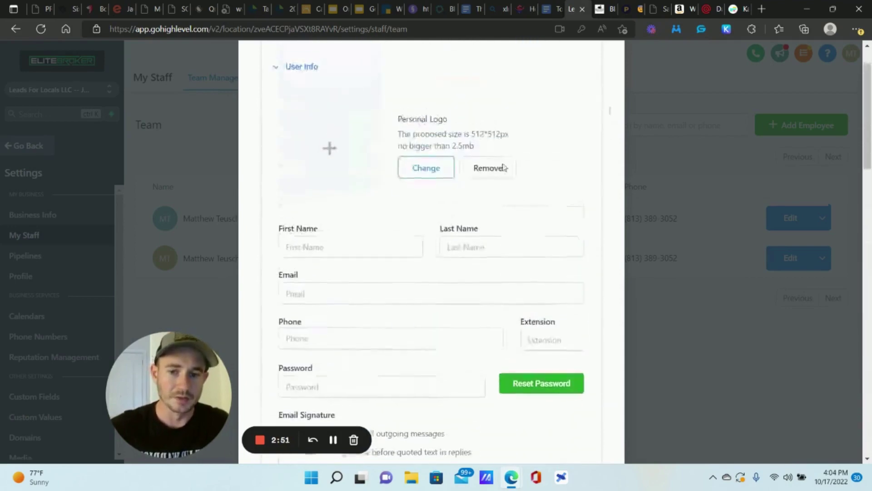
scroll(438, 224, "down", 3)
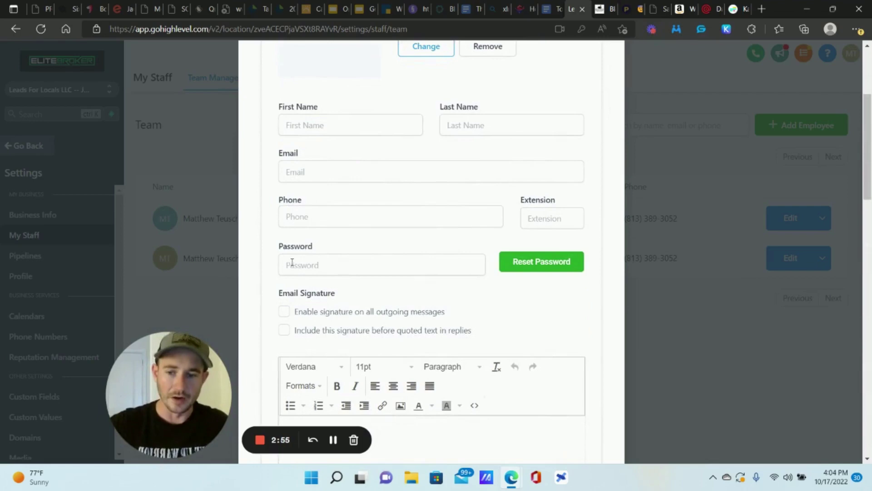
scroll(599, 93, "up", 3)
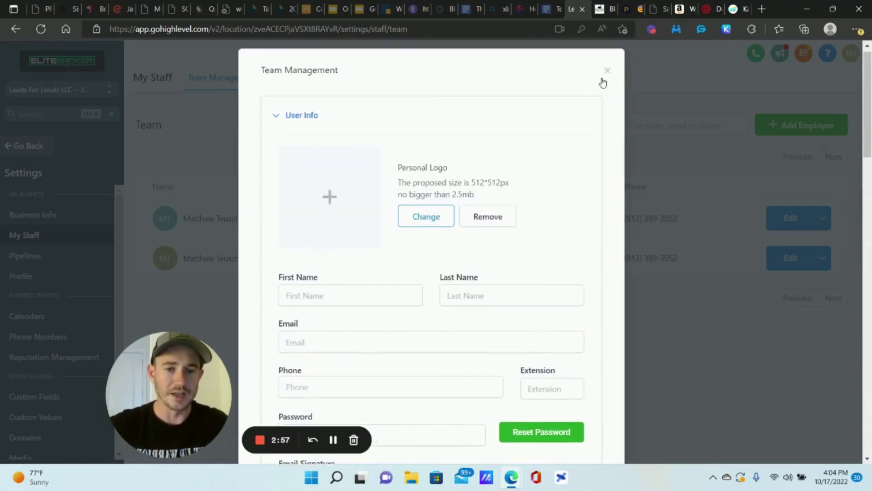
left_click(607, 71)
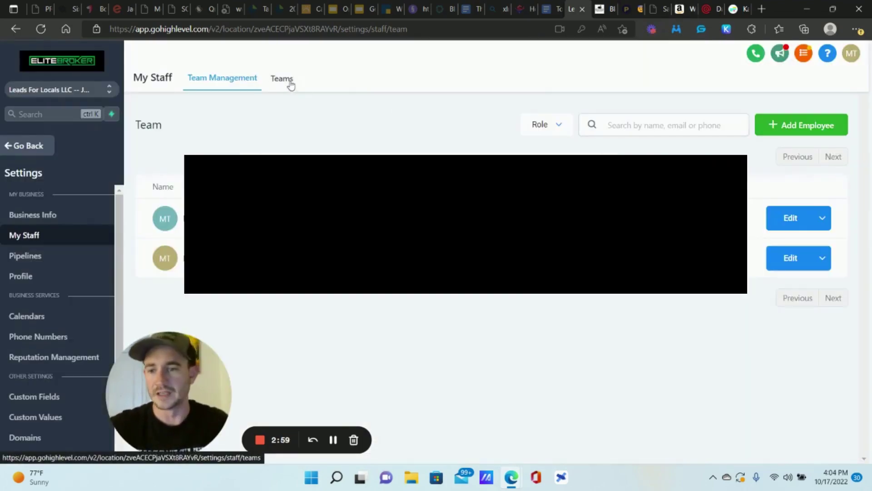
left_click(32, 147)
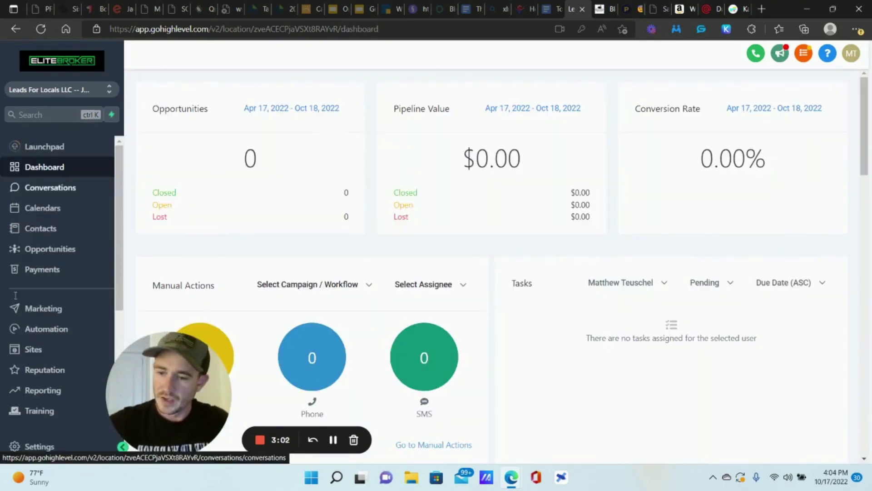
Create a new workflow from scratch in Automations.
left_click(55, 333)
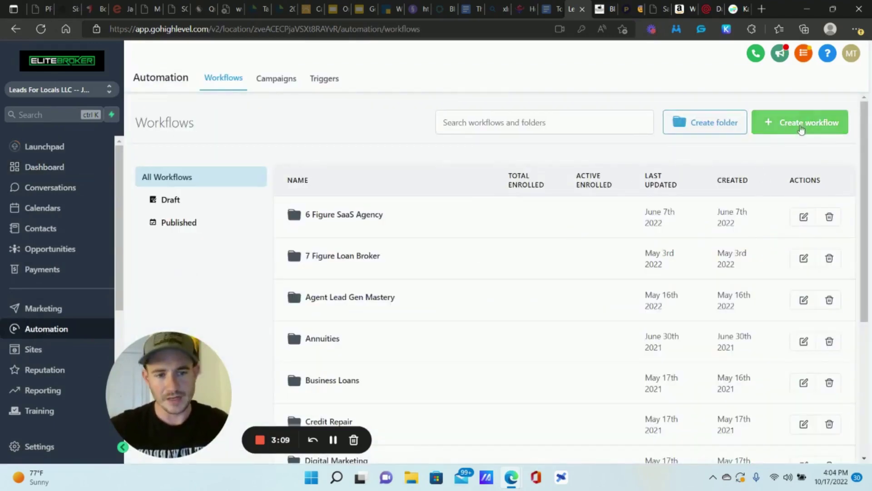
left_click(802, 130)
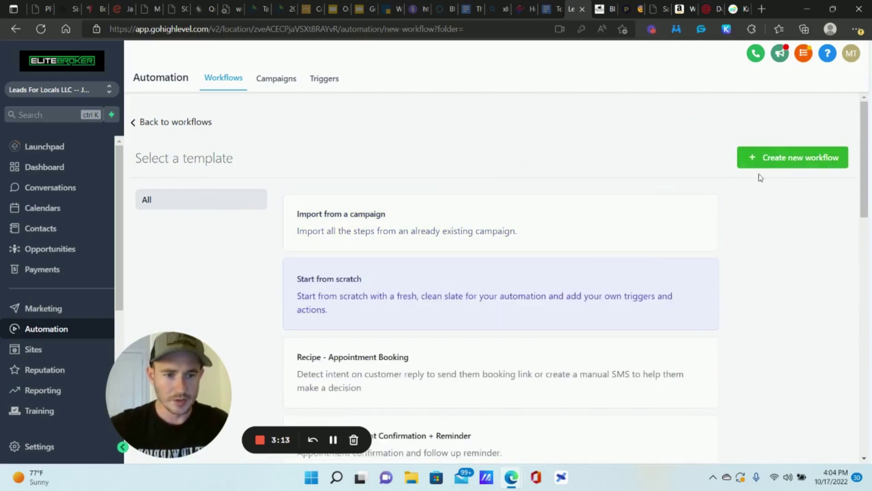
left_click(777, 162)
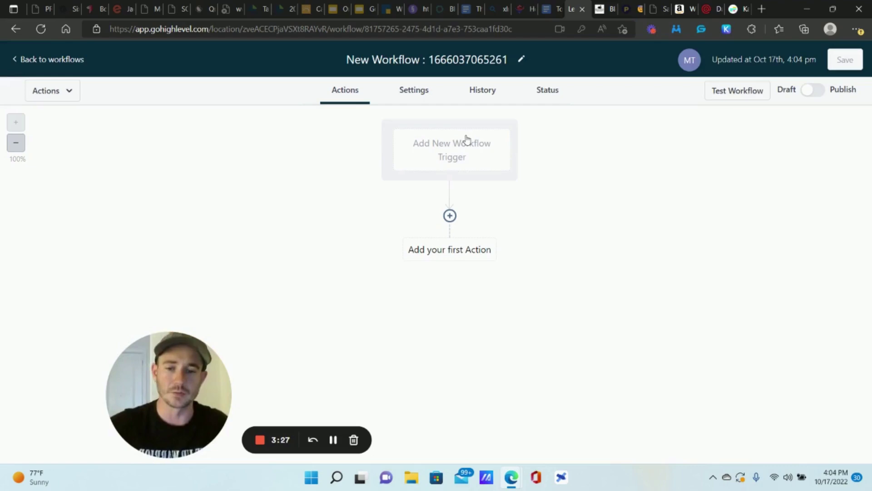
Add a Facebook Lead Form Submitted trigger filtered to the ALGM Free Demo 1 form.
left_click(468, 142)
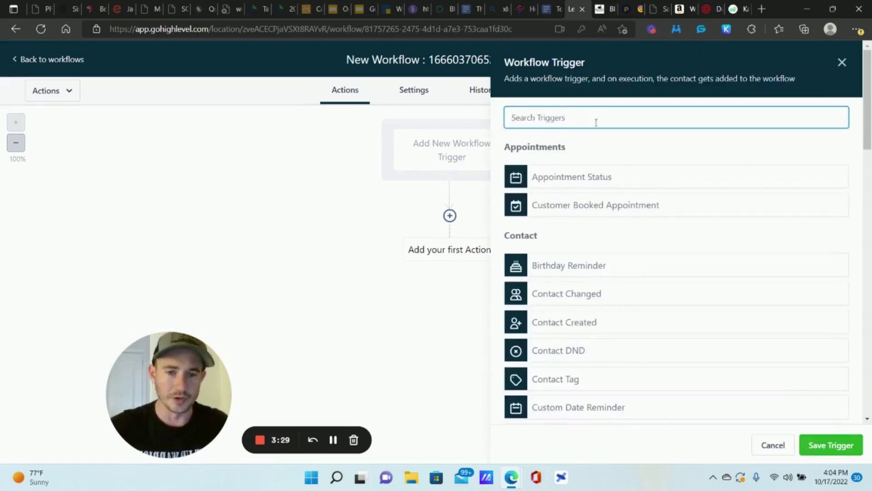
type("face")
left_click(596, 184)
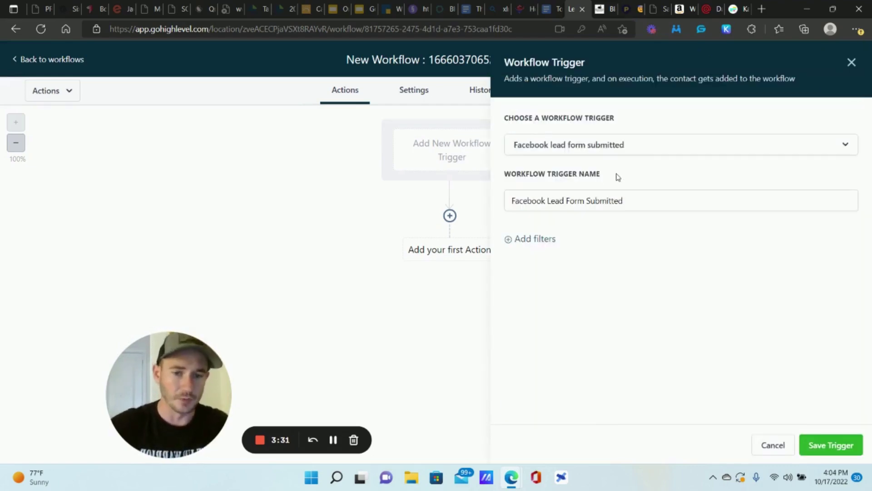
left_click(540, 240)
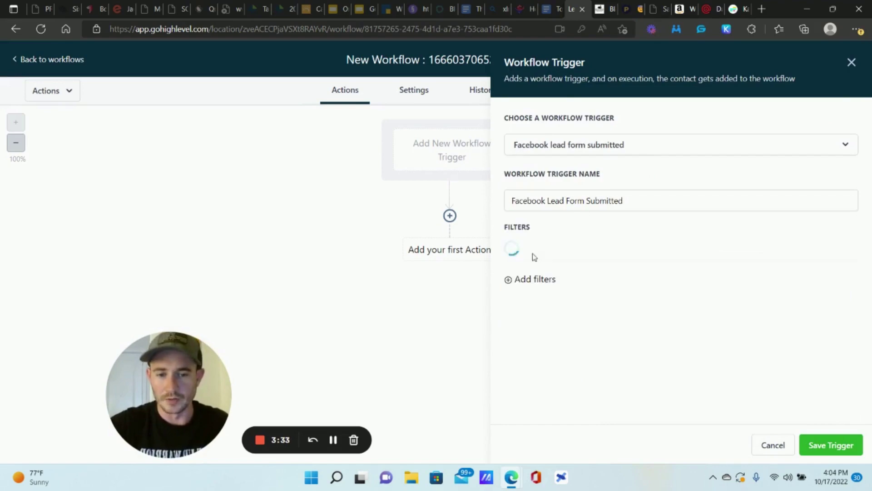
left_click(545, 253)
left_click(530, 331)
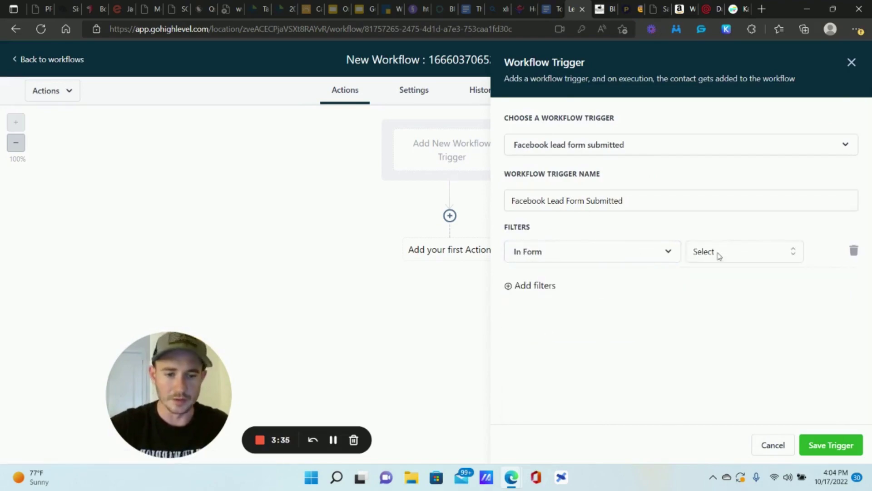
left_click(717, 254)
left_click(728, 301)
left_click(830, 445)
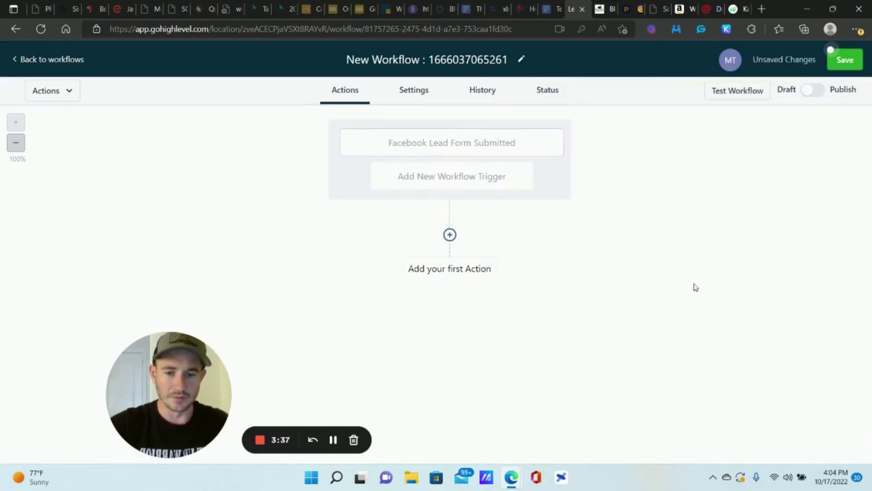
left_click(450, 235)
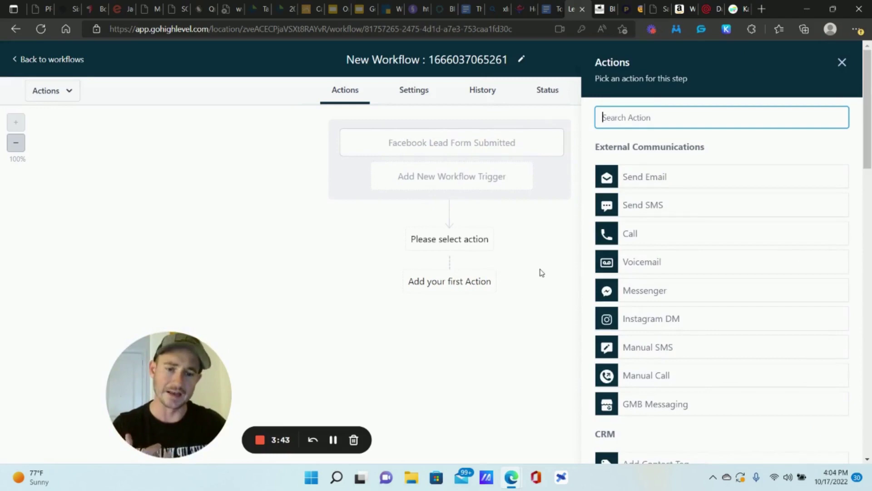
scroll(642, 217, "down", 7)
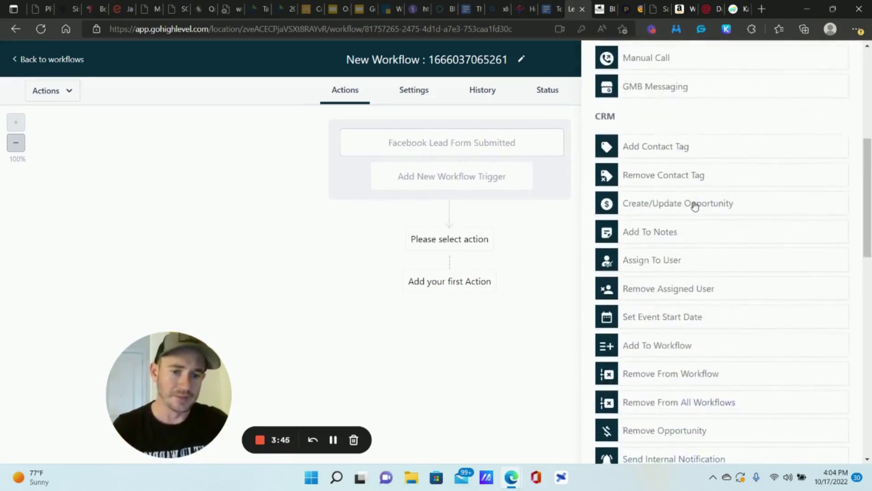
left_click(695, 205)
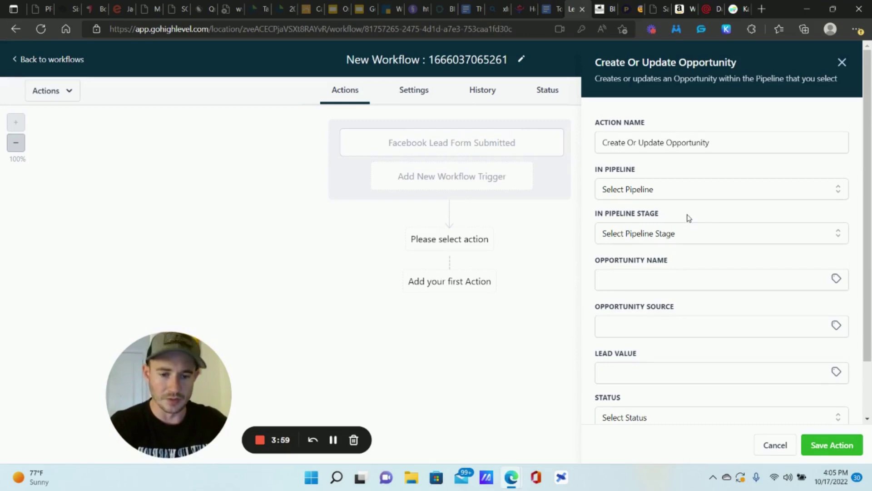
scroll(689, 247, "down", 2)
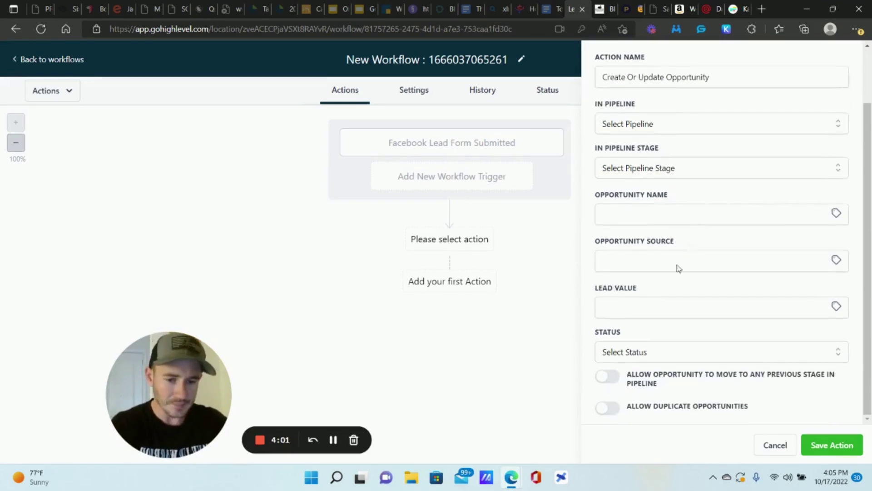
left_click(659, 350)
left_click(625, 383)
left_click(608, 377)
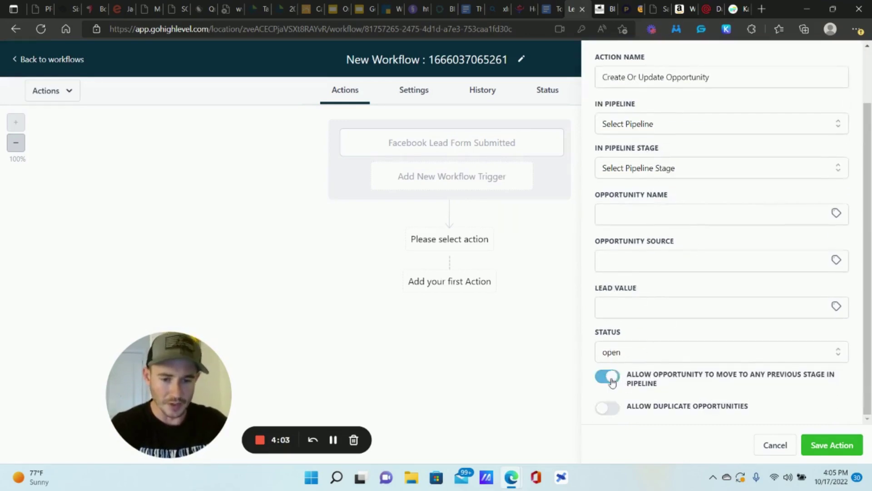
left_click(834, 445)
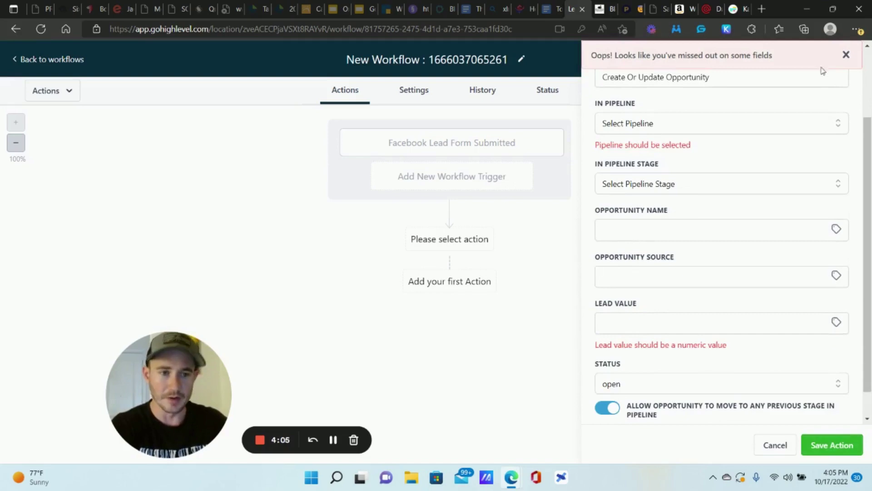
scroll(857, 177, "up", 3)
left_click(844, 64)
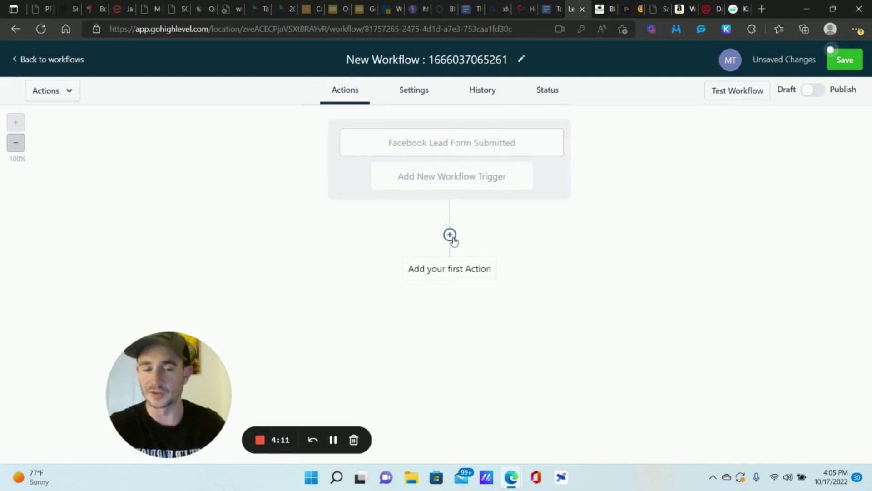
Add an Assign To User action assigning both users with equal traffic split, then reopen it.
left_click(450, 236)
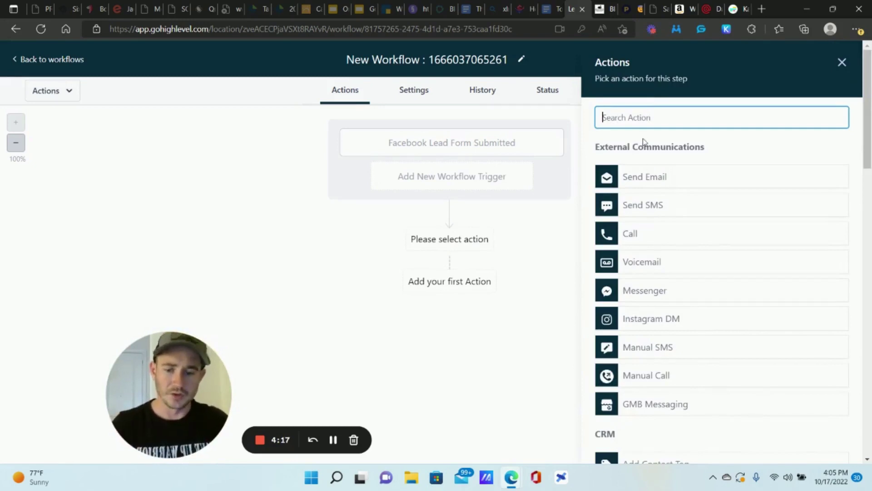
type("ass")
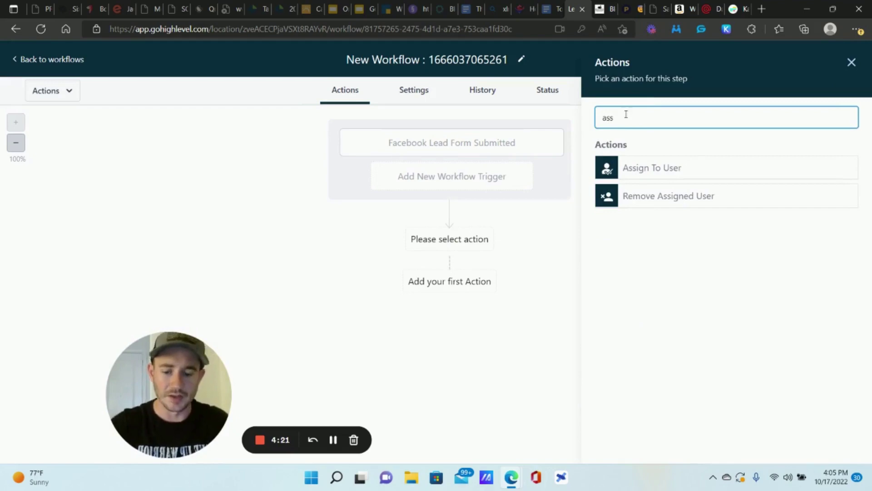
type("ign")
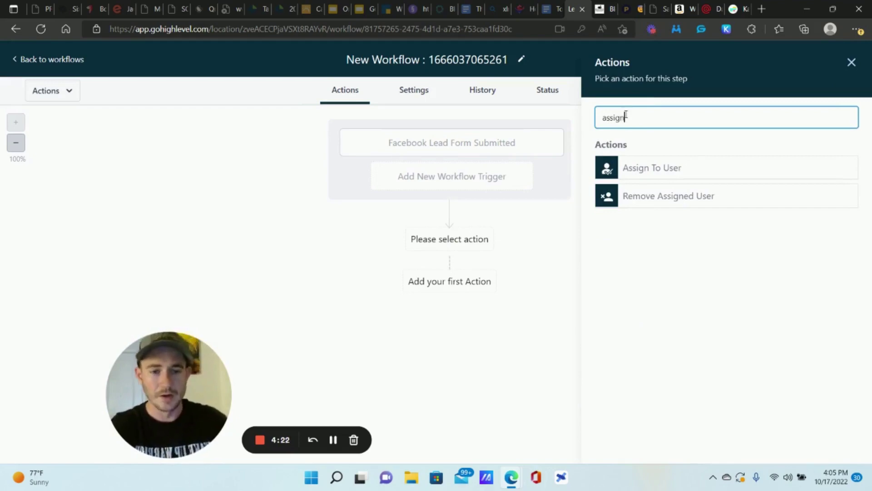
left_click(674, 170)
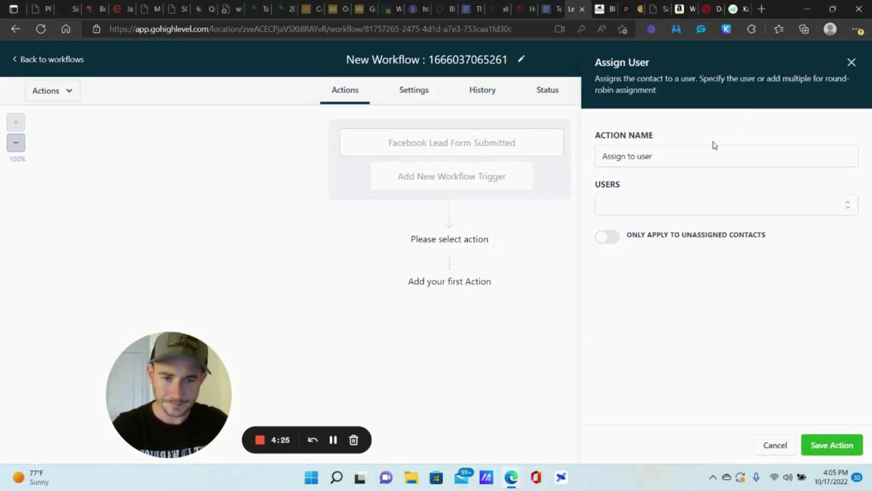
left_click(670, 205)
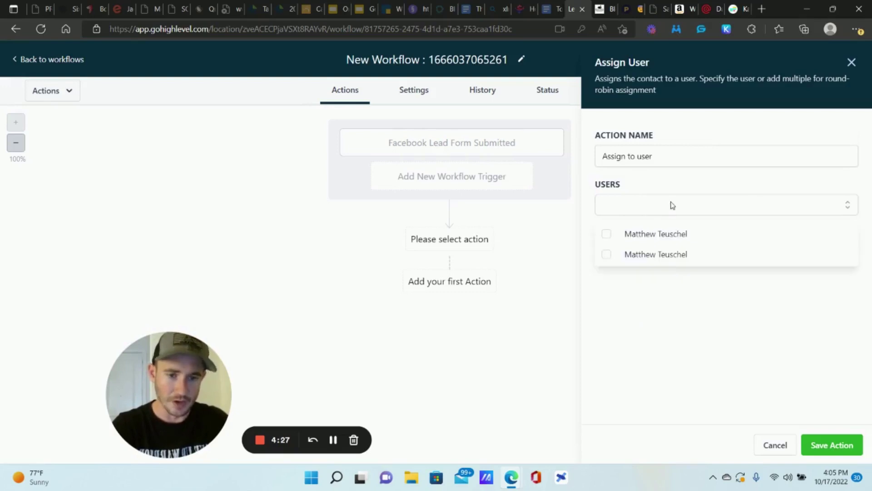
left_click(614, 233)
left_click(607, 250)
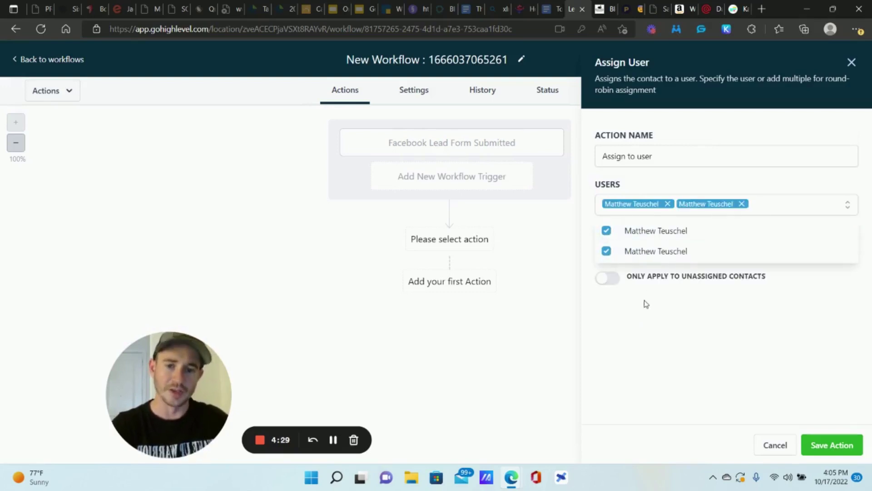
left_click(832, 445)
left_click(463, 272)
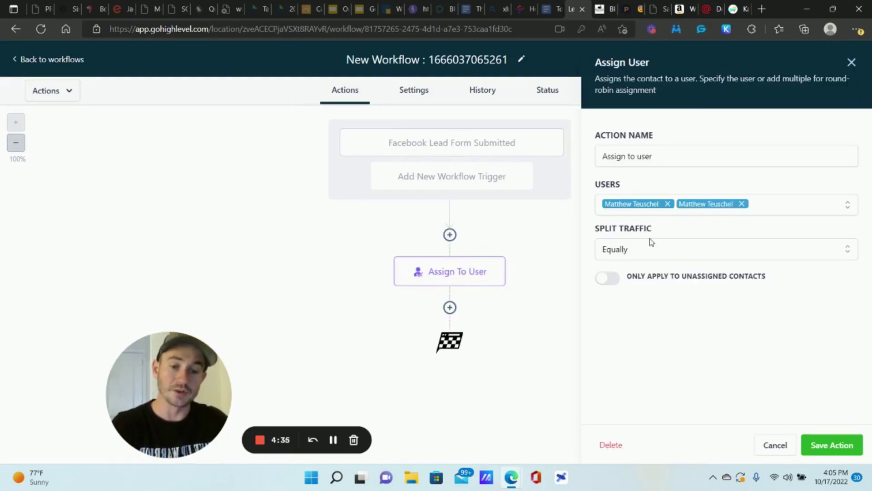
left_click(622, 253)
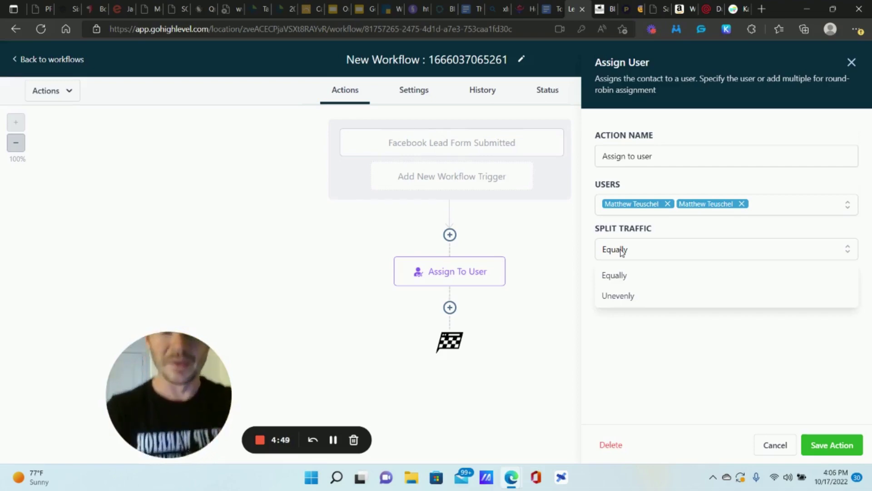
left_click(621, 296)
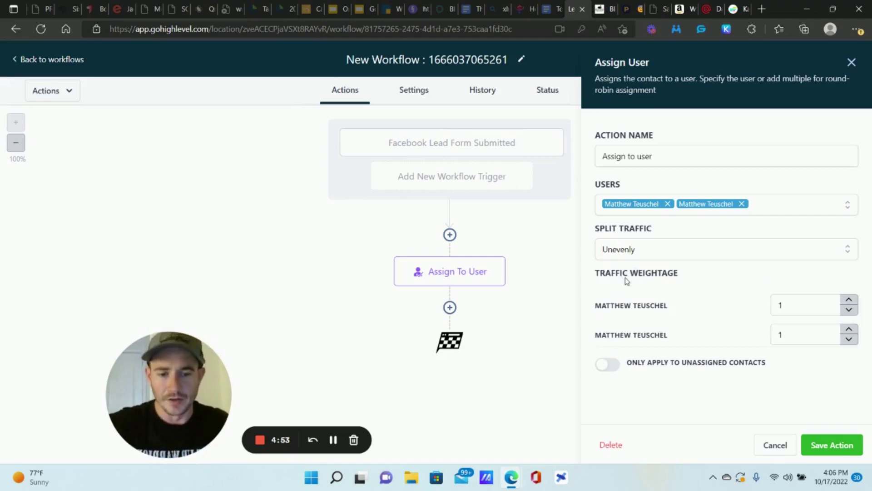
left_click(850, 301)
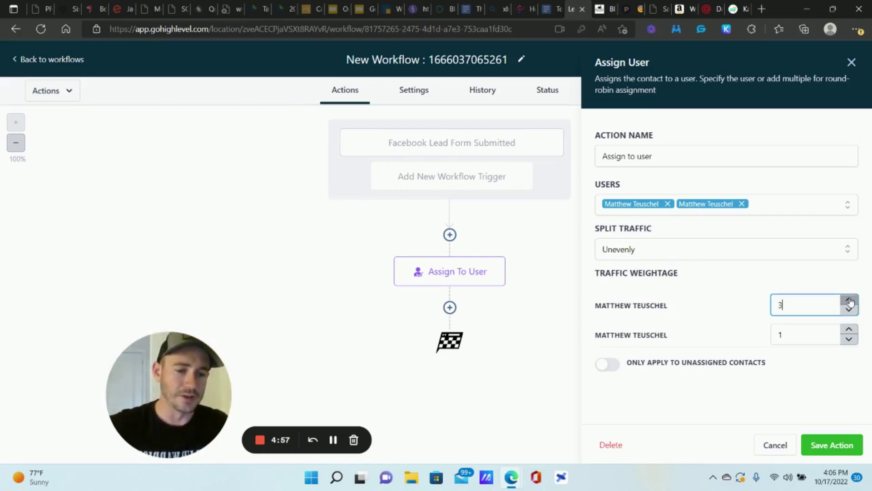
key("Up")
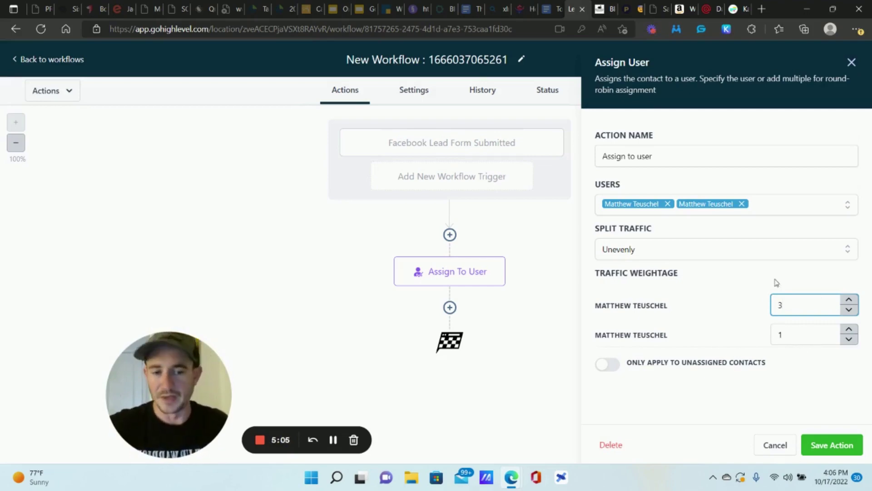
left_click(673, 247)
left_click(614, 277)
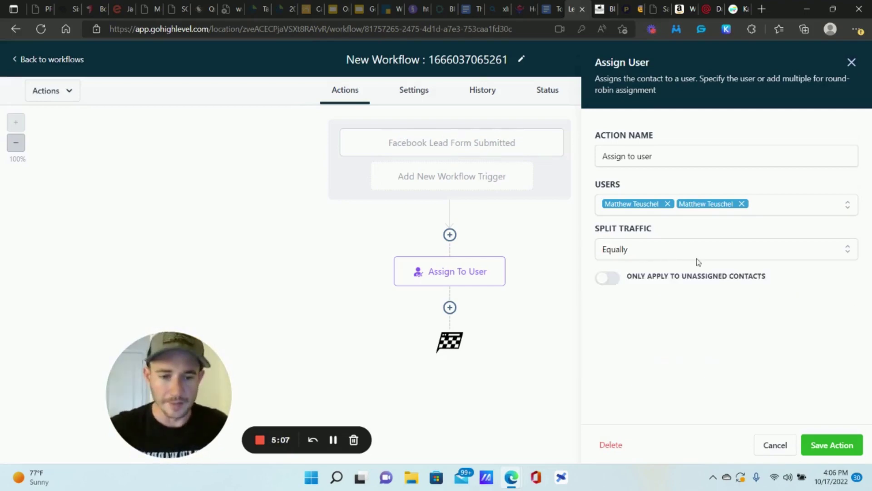
Turn on 'Only apply to unassigned contacts' and save the Assign To User step.
left_click(616, 279)
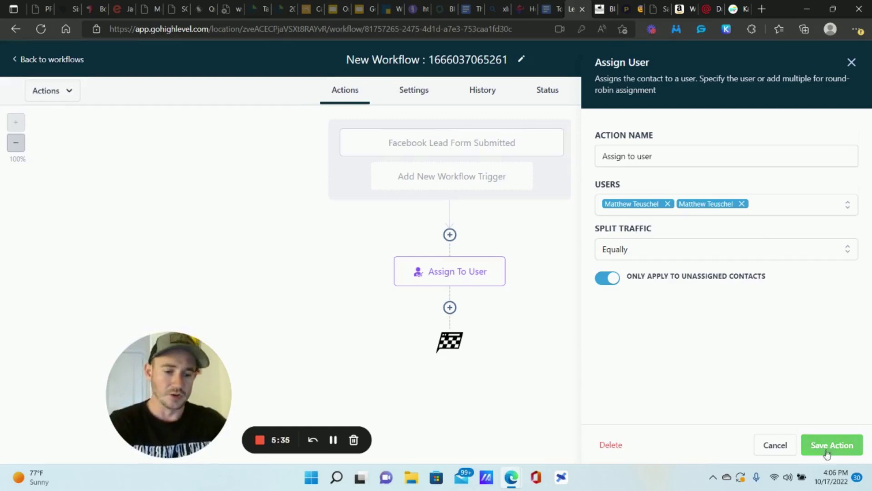
left_click(775, 445)
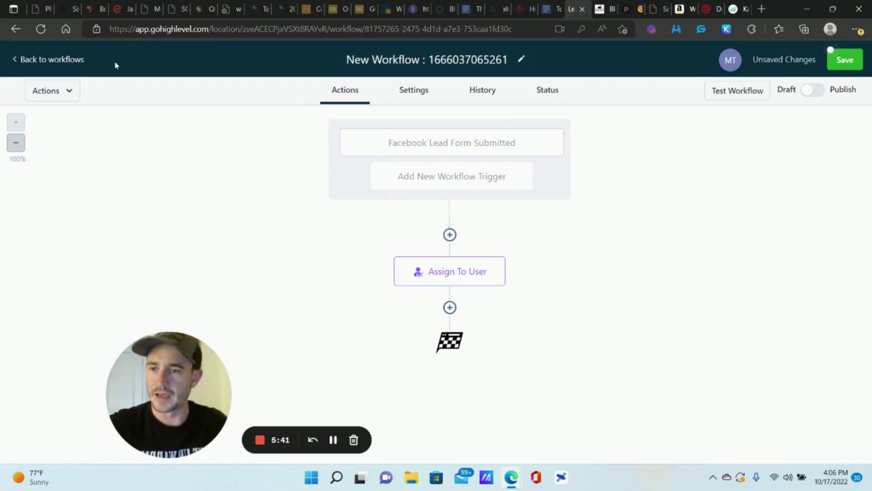
Exit to the workflows list, confirming the discard of unsaved changes.
left_click(62, 63)
left_click(539, 301)
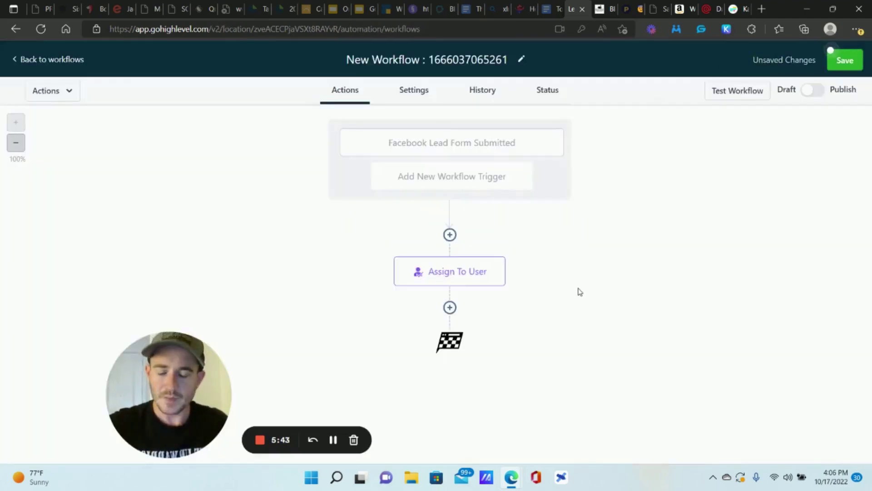